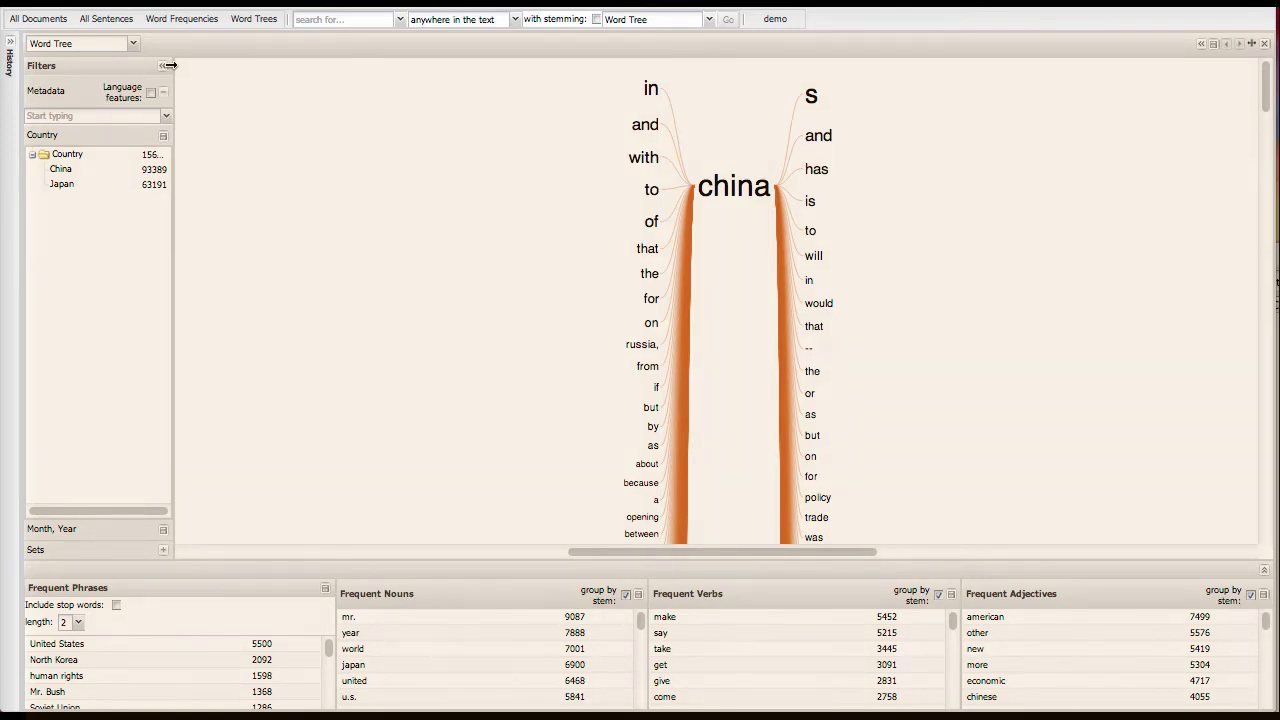
Step: Show the china word tree with preceding words like 'in', 'with', 'to' and following words 's', 'has'
left_click(171, 65)
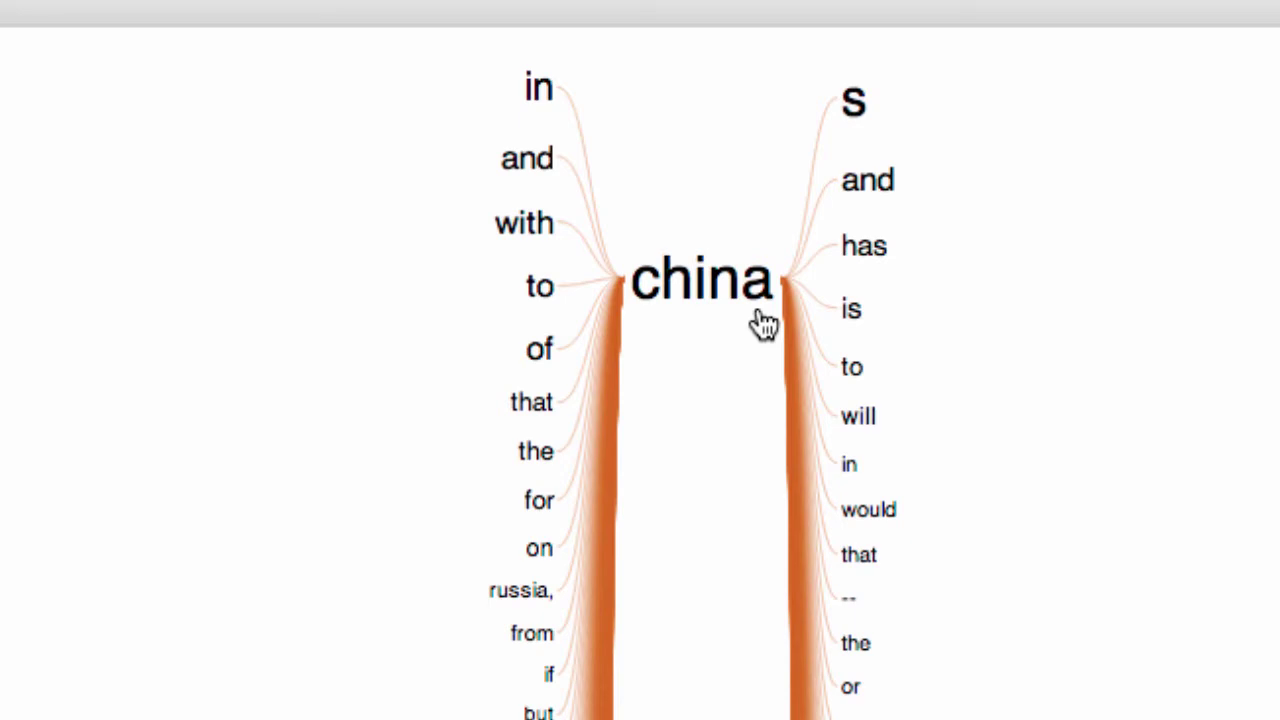
mouse_move(535, 223)
mouse_move(544, 316)
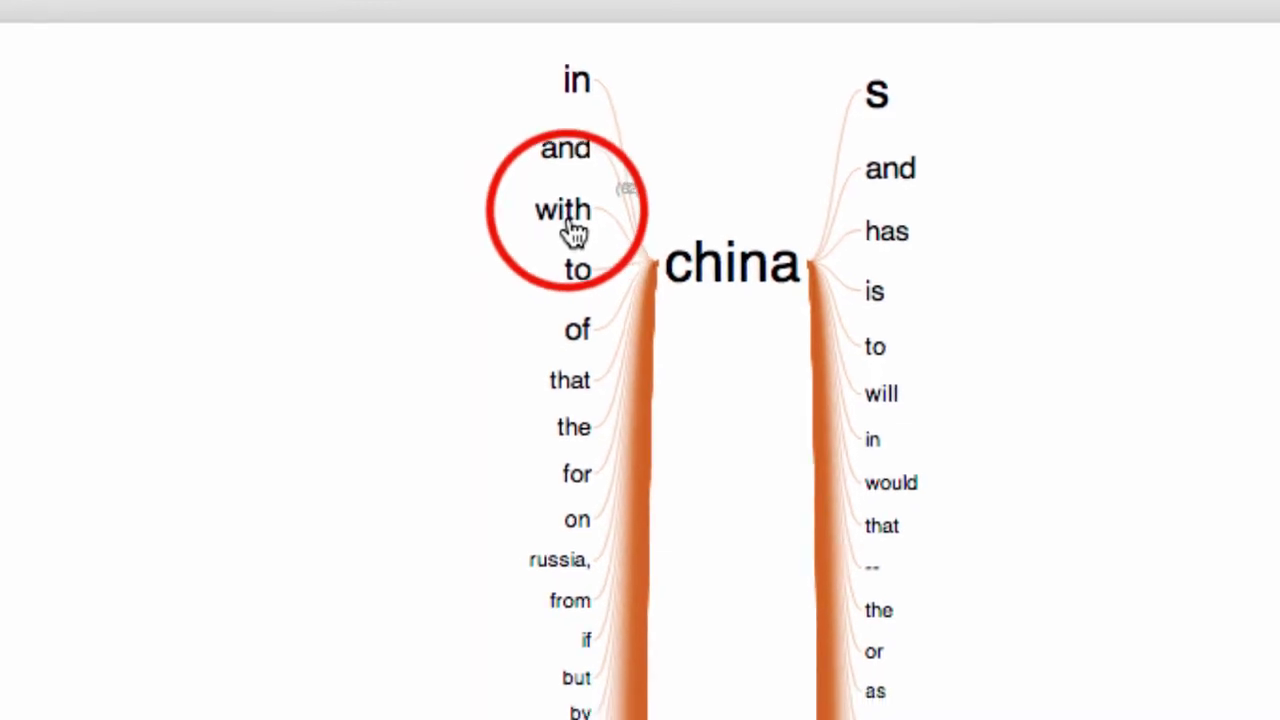
Step: Expand 'with china' into trade, relations and war, then open the senator's trade-vote quote in its editorial
left_click(526, 228)
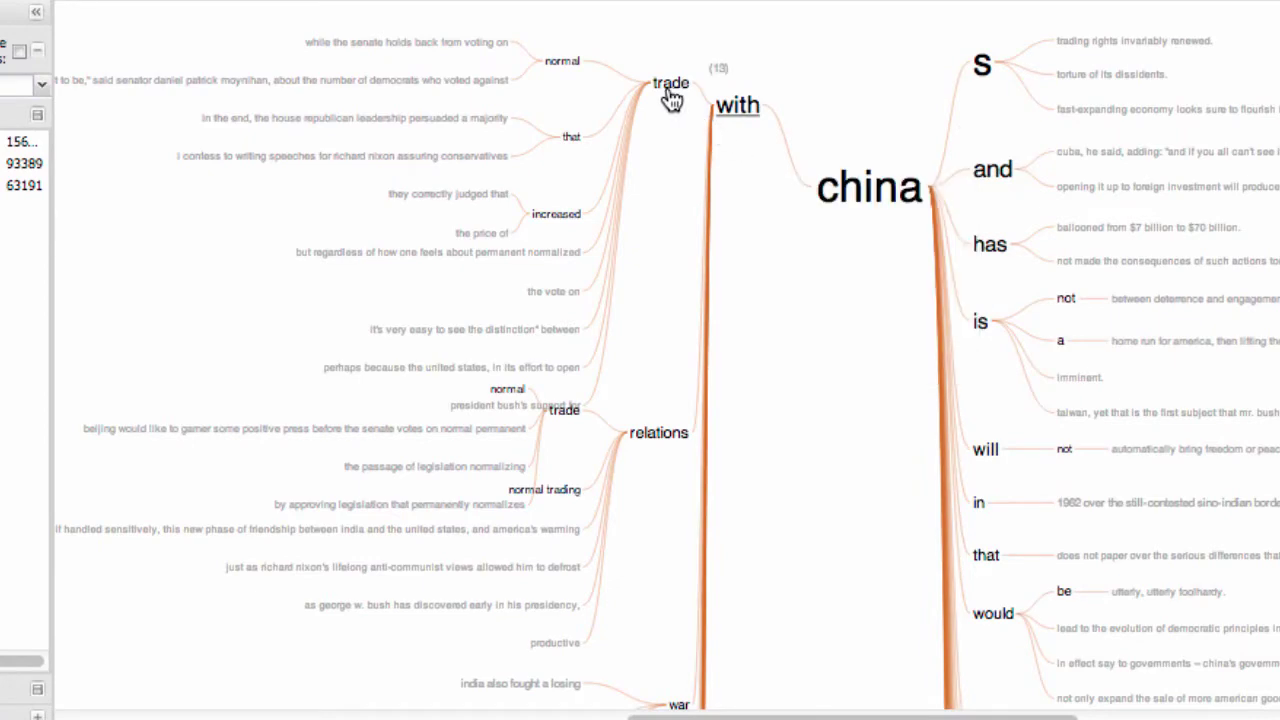
scroll(666, 437, "down", 5)
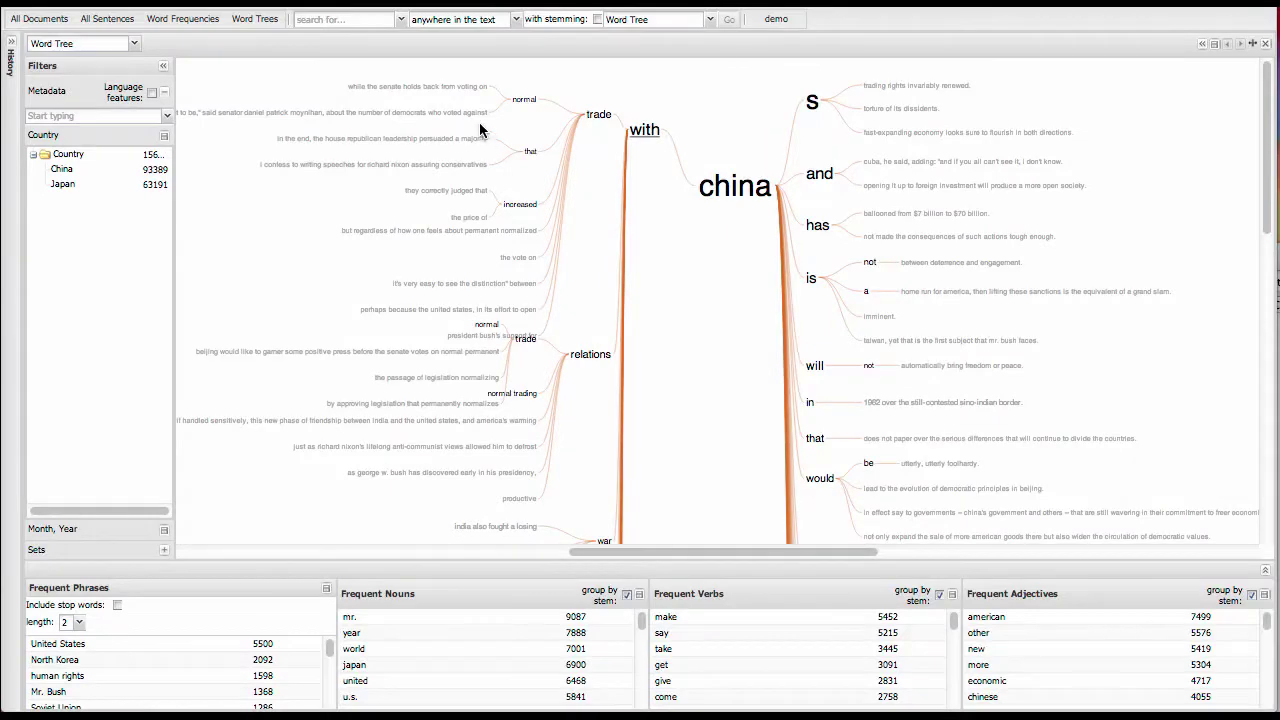
mouse_move(477, 120)
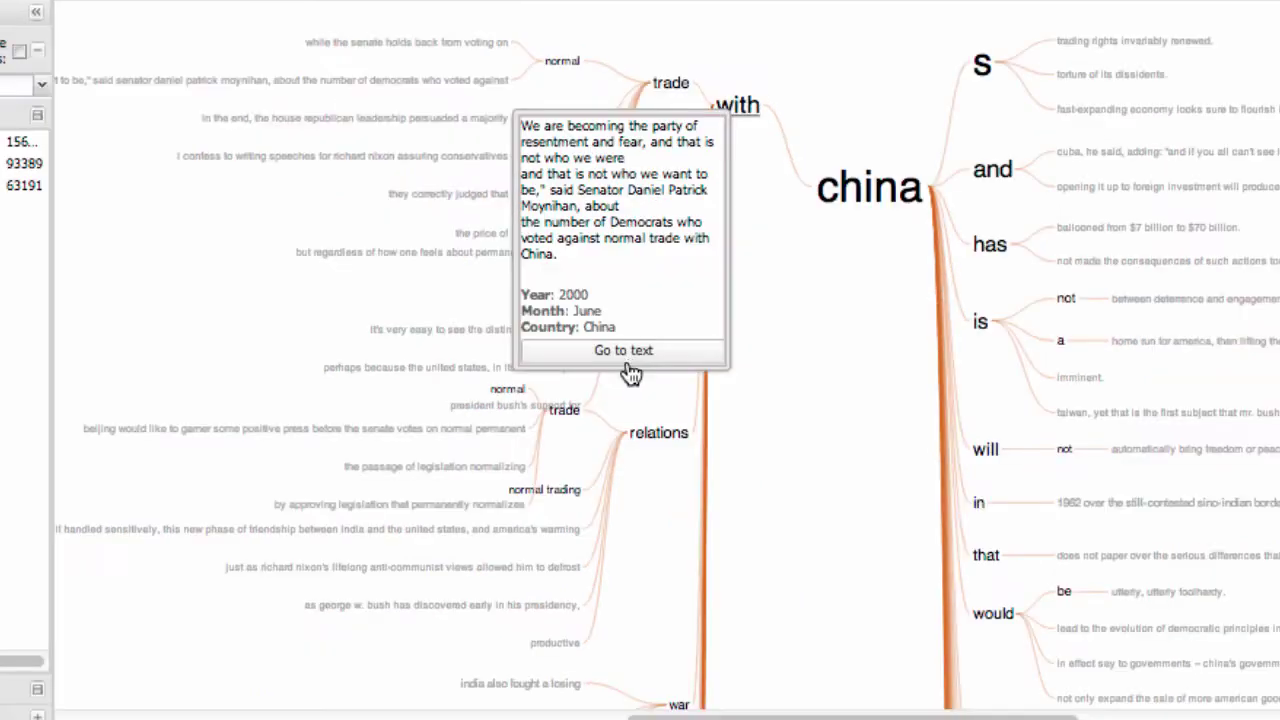
left_click(692, 442)
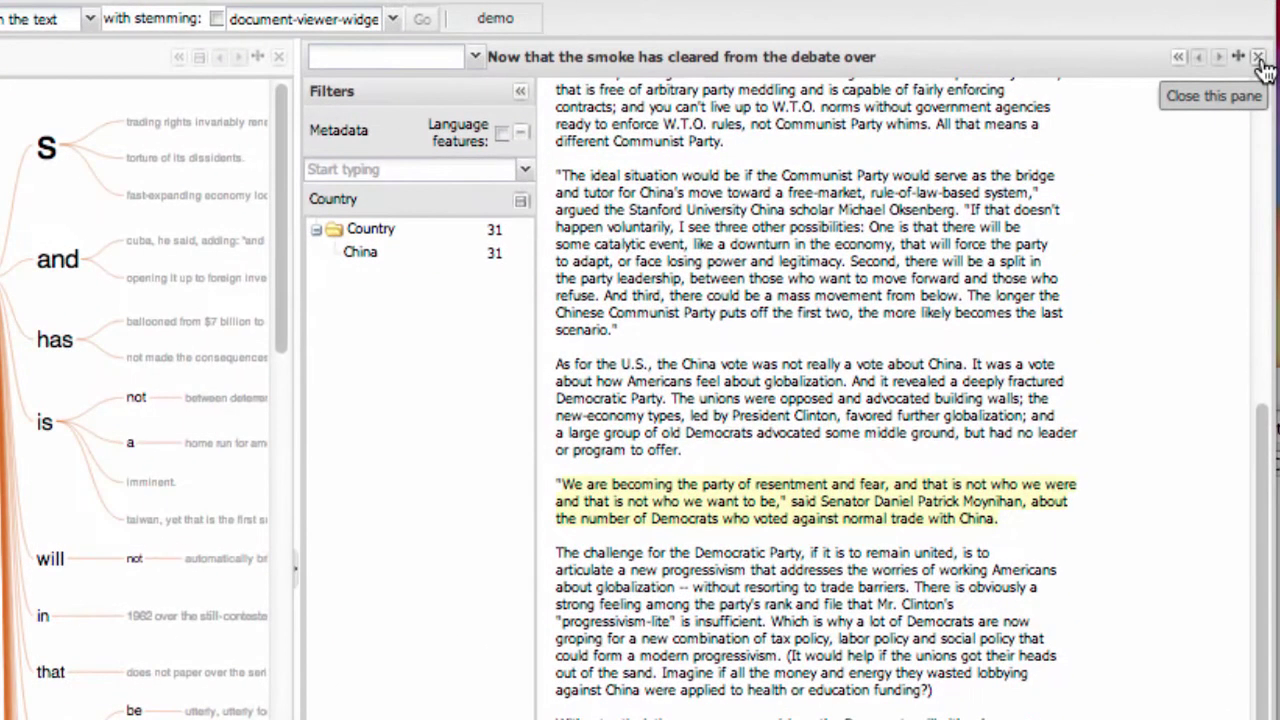
Step: Close the editorial pane so the japan word tree fills the view
left_click(1259, 58)
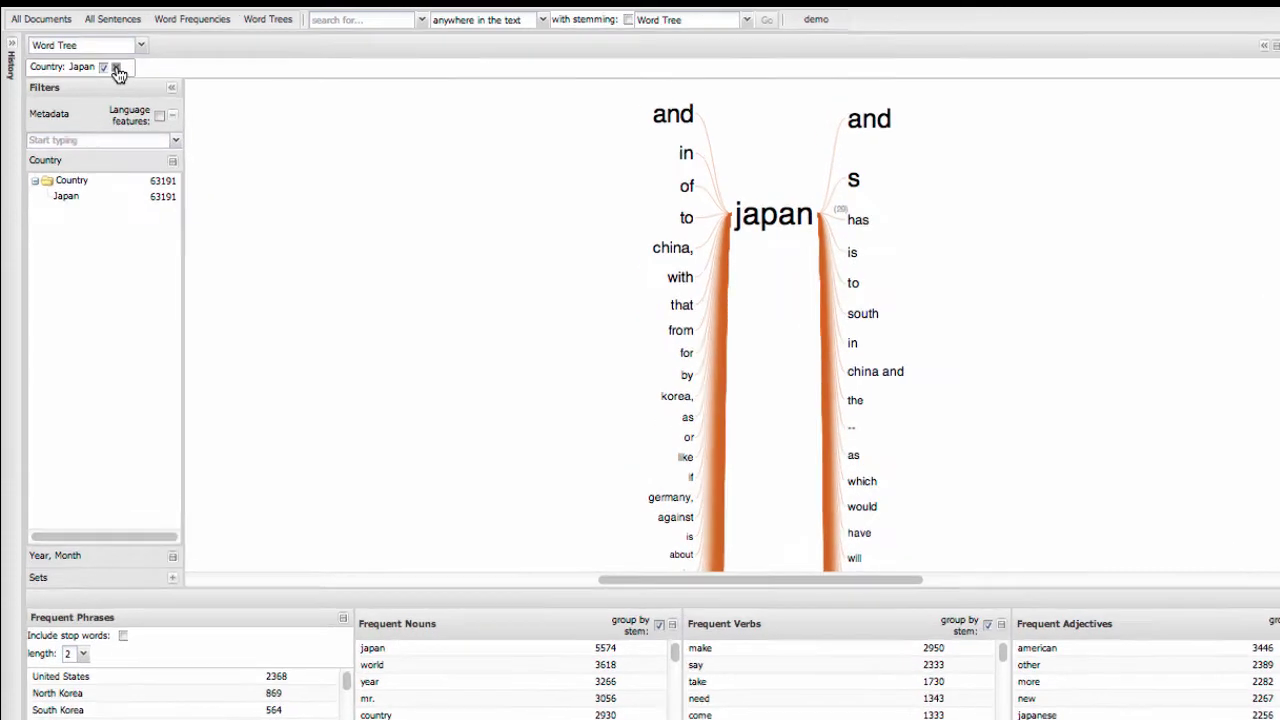
Step: Remove the Country: Japan filter and go back to the china tree, now counting China and Japan
left_click(116, 67)
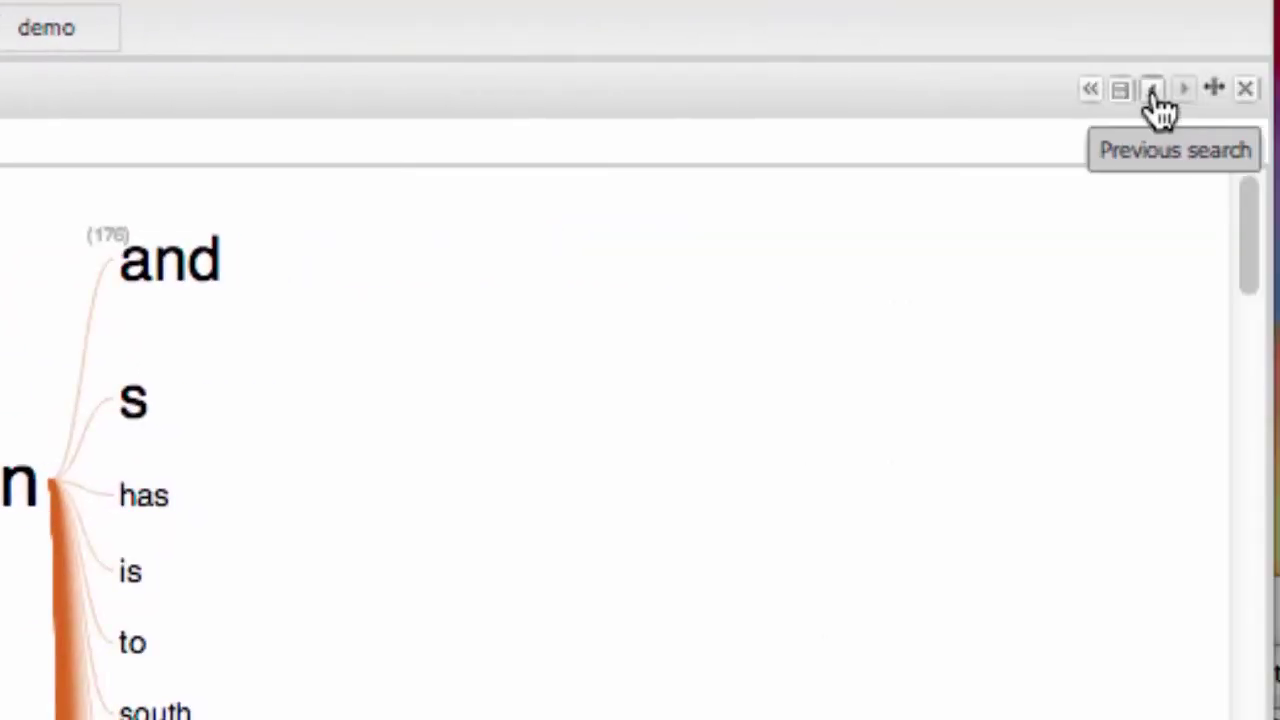
left_click(1152, 90)
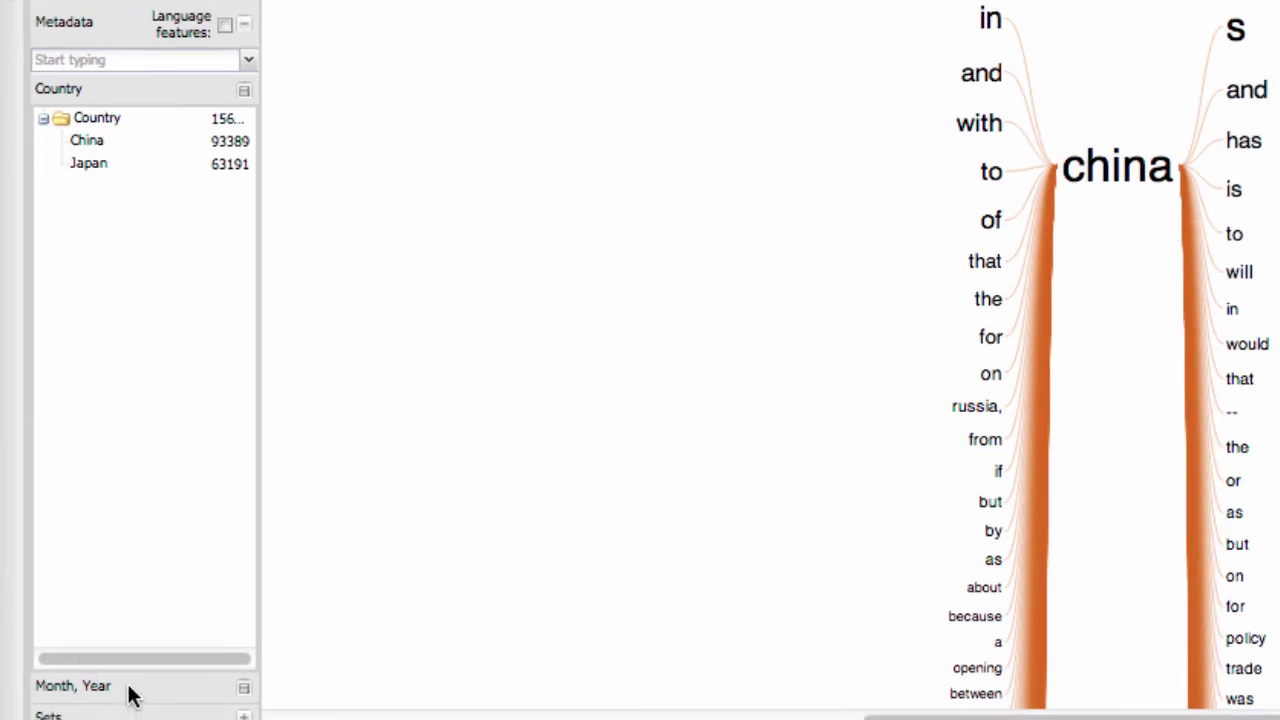
Step: Narrow the Year histogram to 1980–1989 and apply it as a filter
left_click(129, 690)
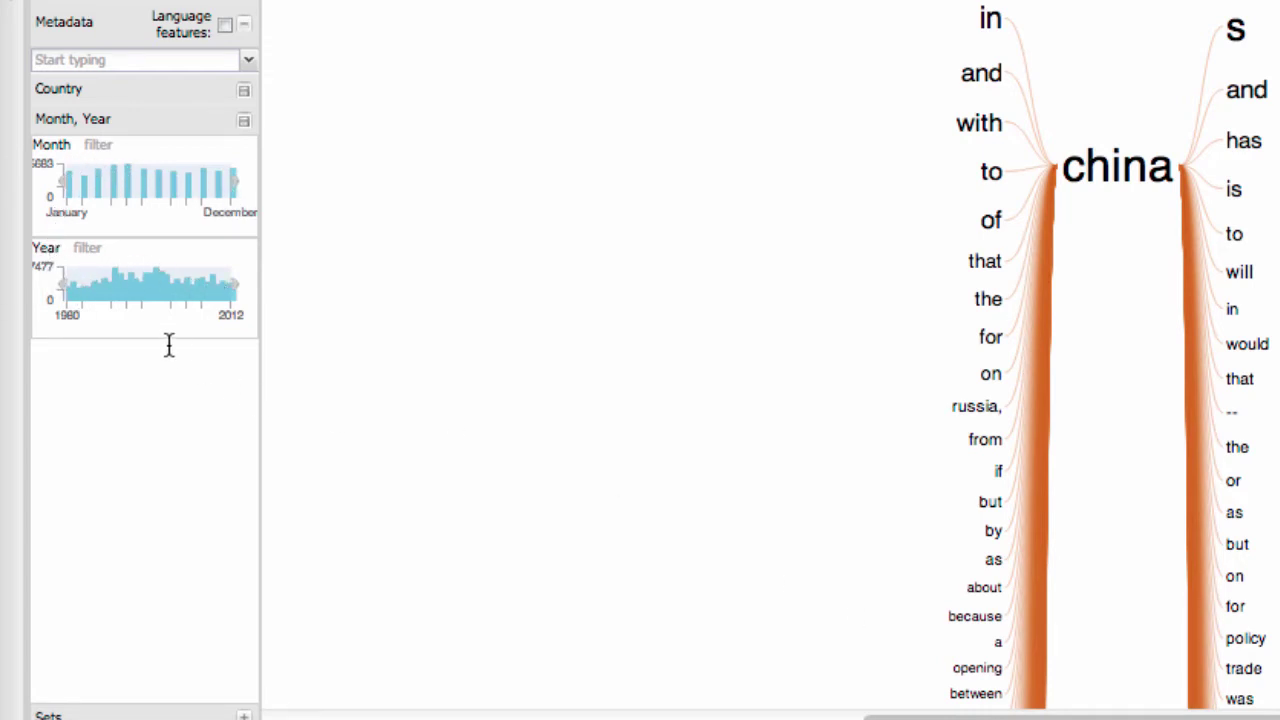
left_click(237, 285)
left_click_drag(237, 285, 122, 285)
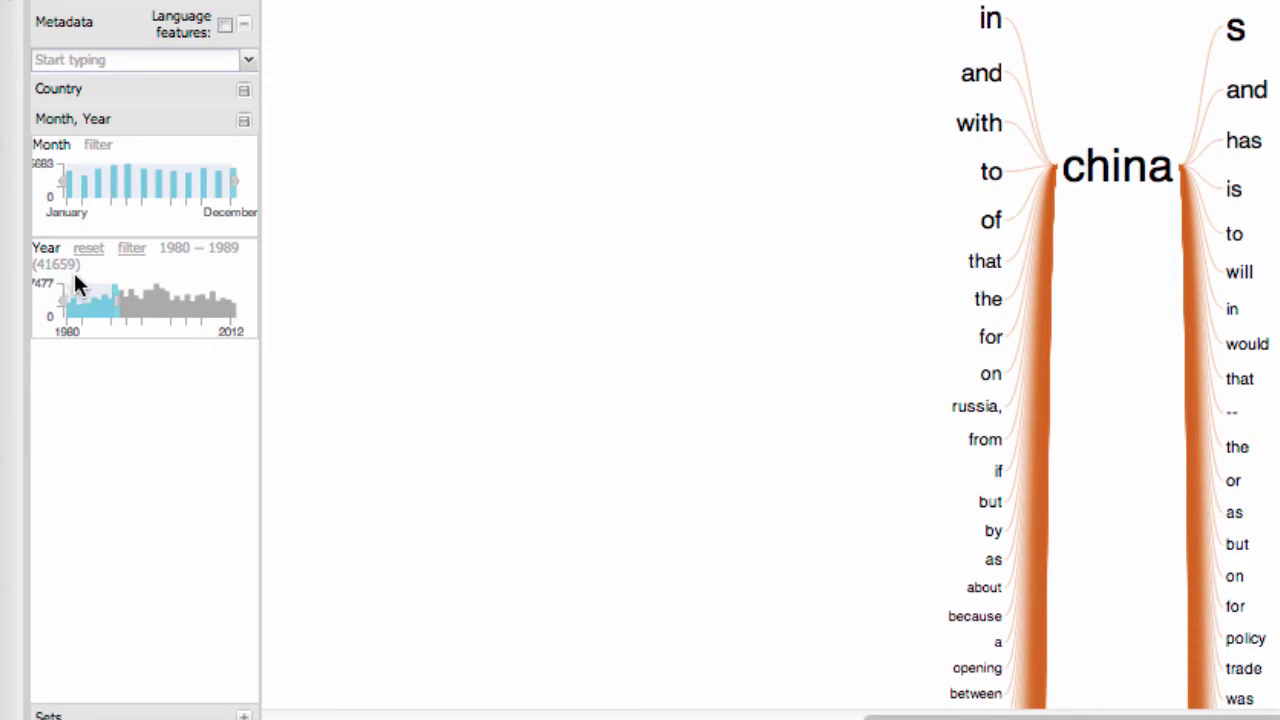
left_click(131, 250)
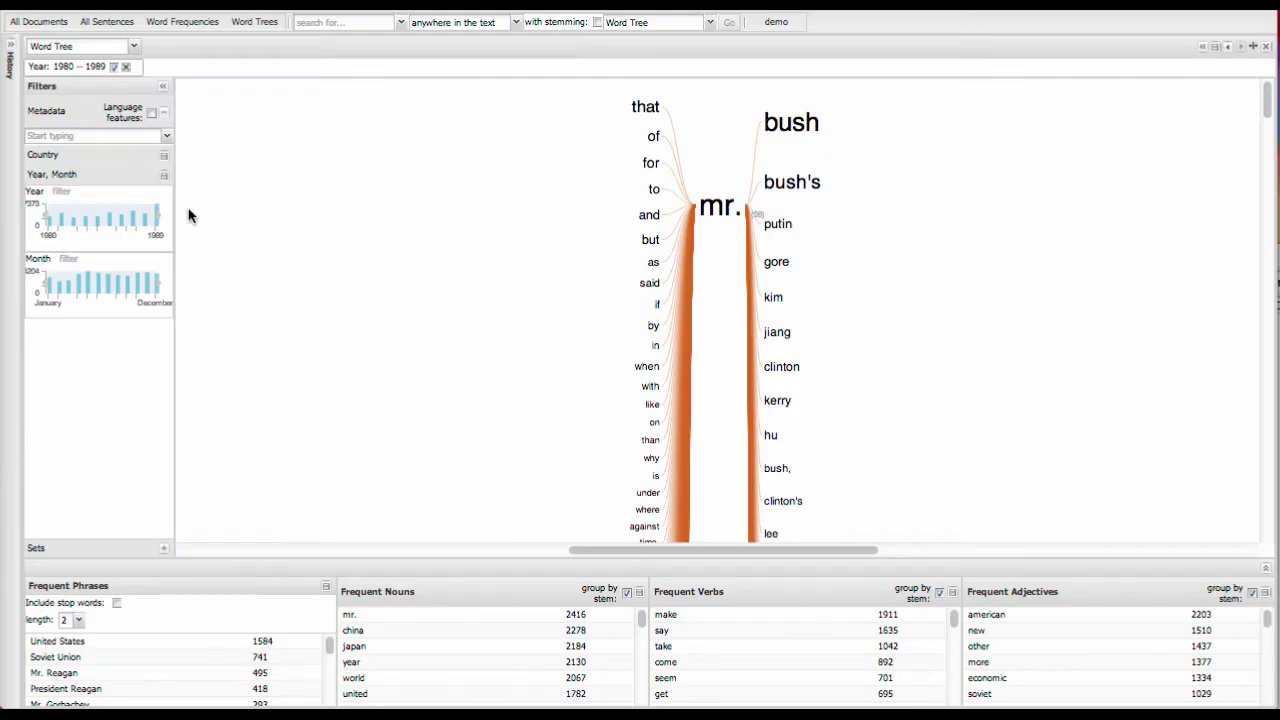
Step: Expand the Country metadata to show Japan (22453) and China (19206) for the 1980s editorials
left_click(276, 402)
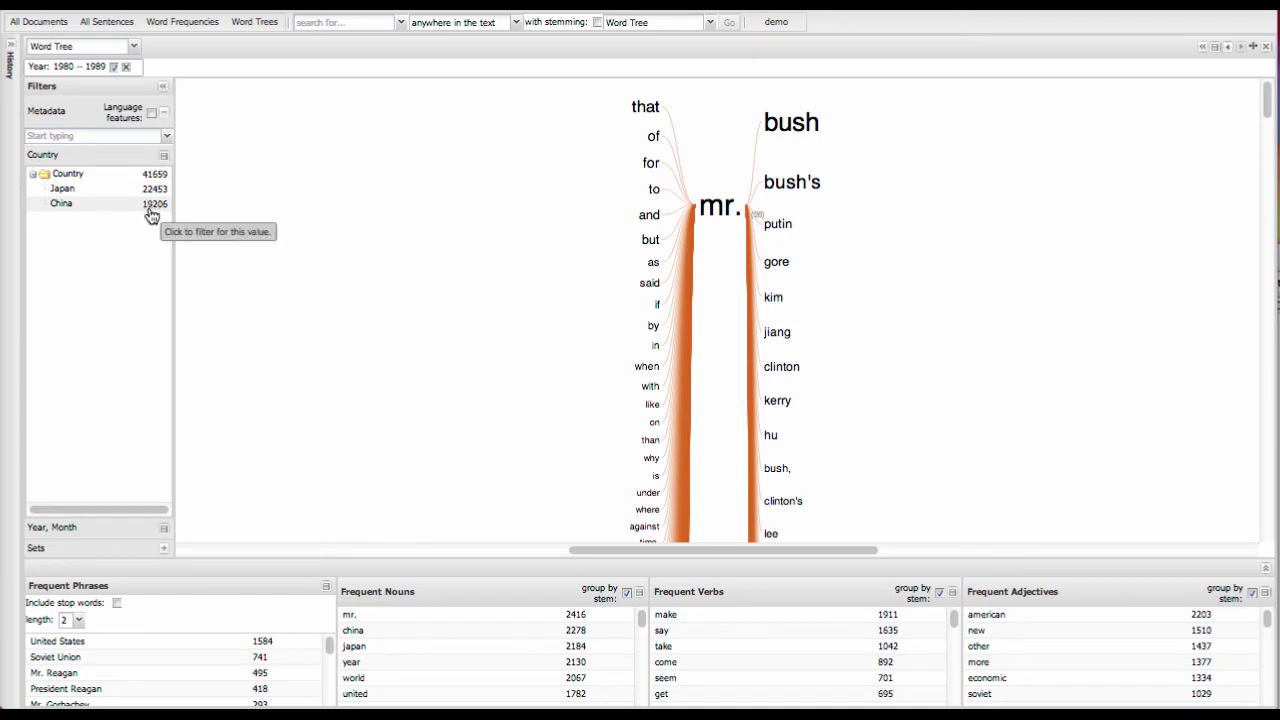
left_click(88, 527)
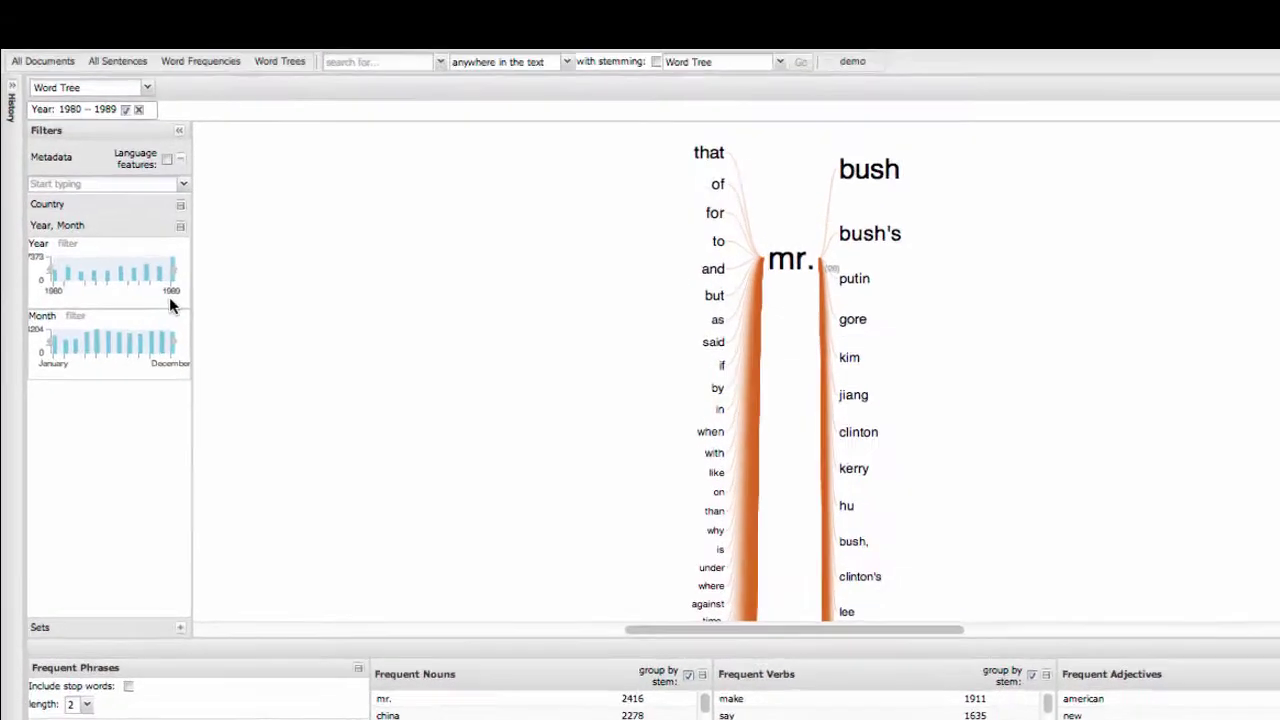
left_click(42, 194)
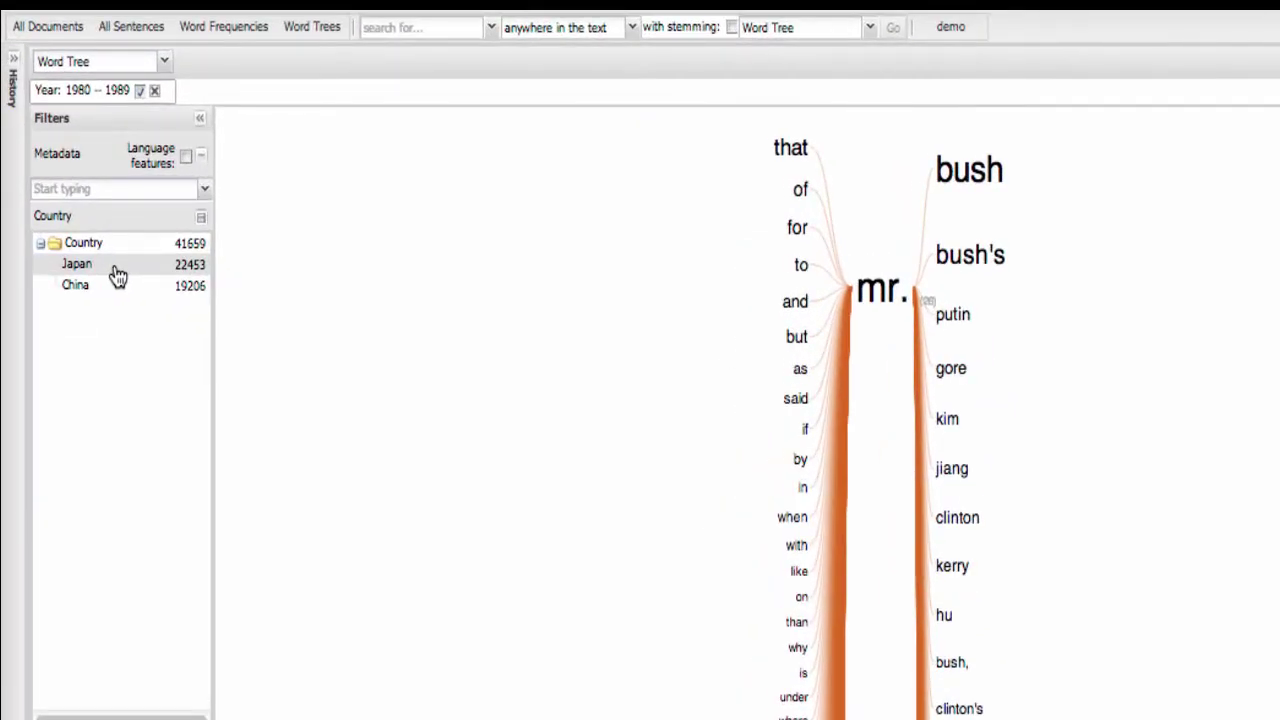
Step: Add a Country: Japan filter so the tree centres on japan, with top noun japan (1977)
left_click(117, 272)
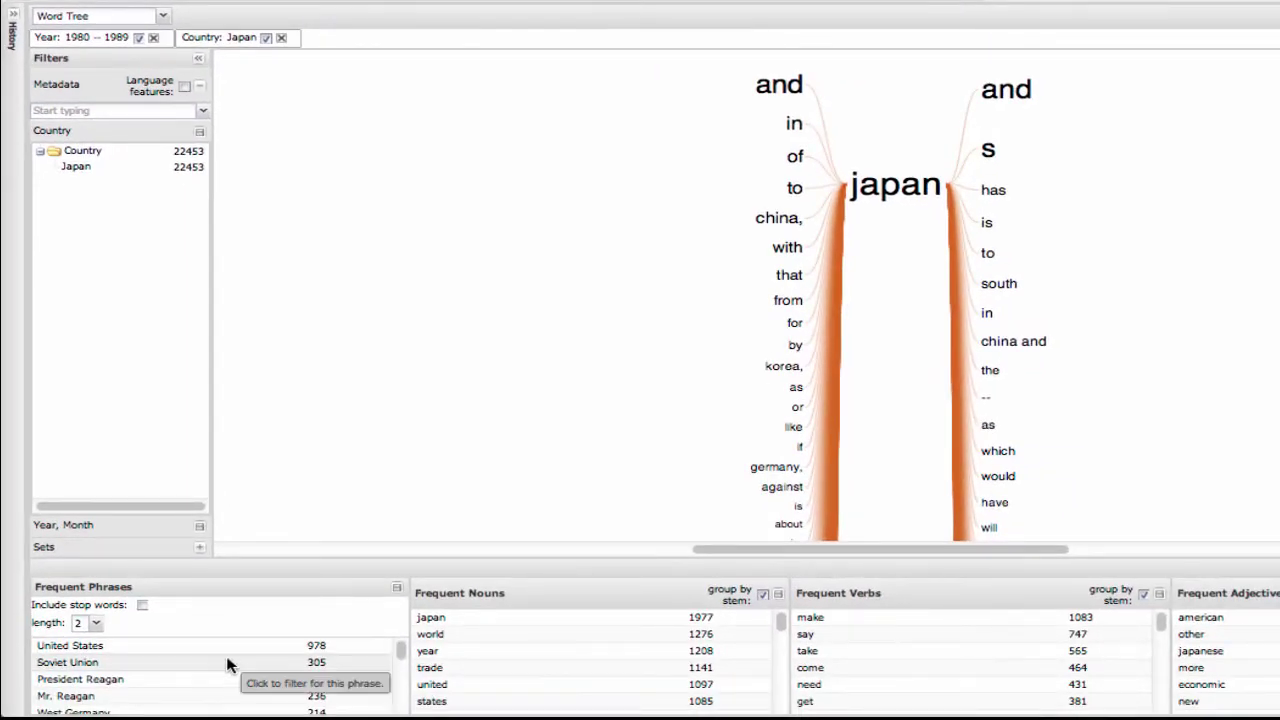
scroll(228, 665, "down", 3)
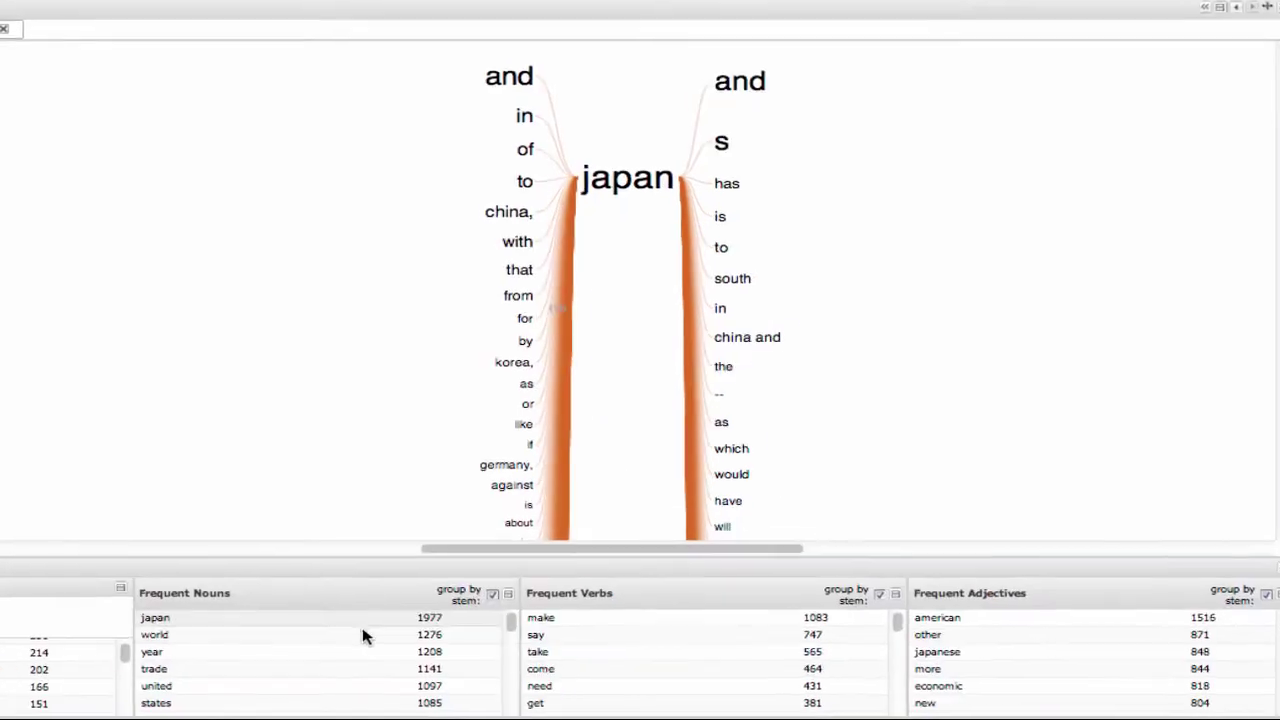
Step: Turn off 'group by stem' for Frequent Nouns, listing Japan (1977), world (1276) and U.S. (695)
scroll(515, 605, "down", 3)
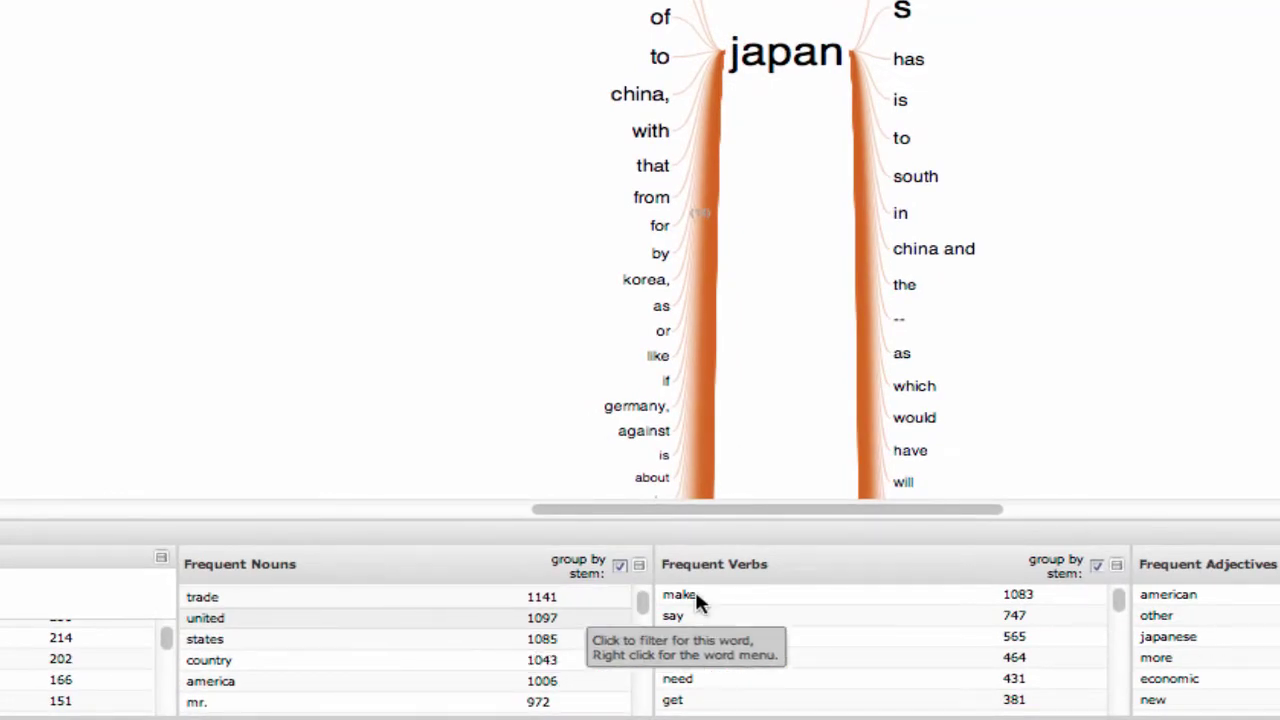
scroll(890, 600, "down", 4)
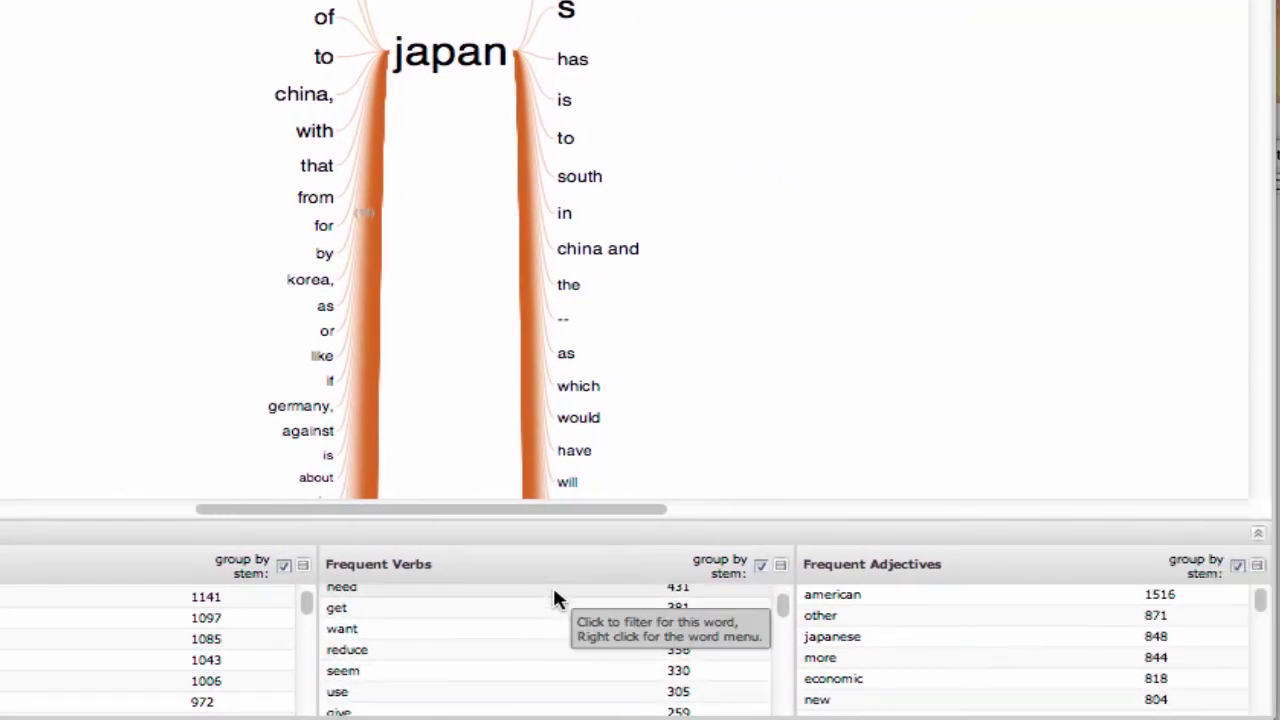
scroll(556, 598, "down", 2)
scroll(951, 640, "down", 3)
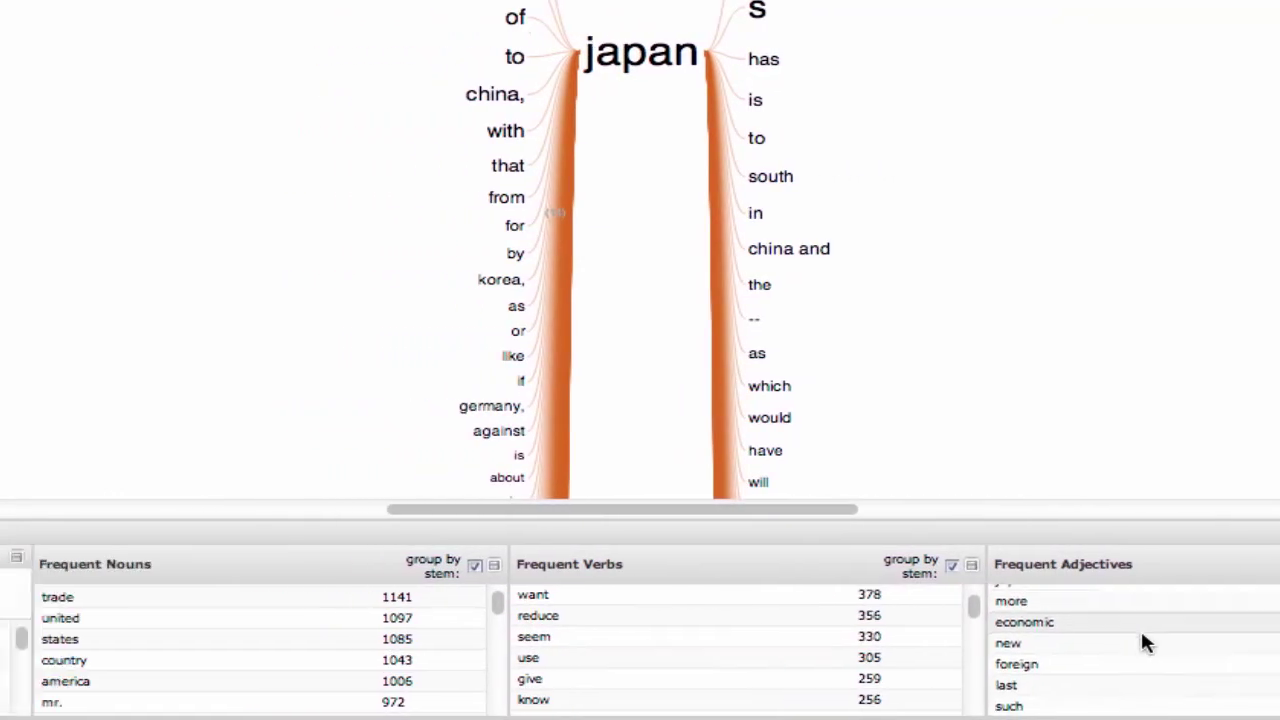
scroll(1140, 643, "down", 1)
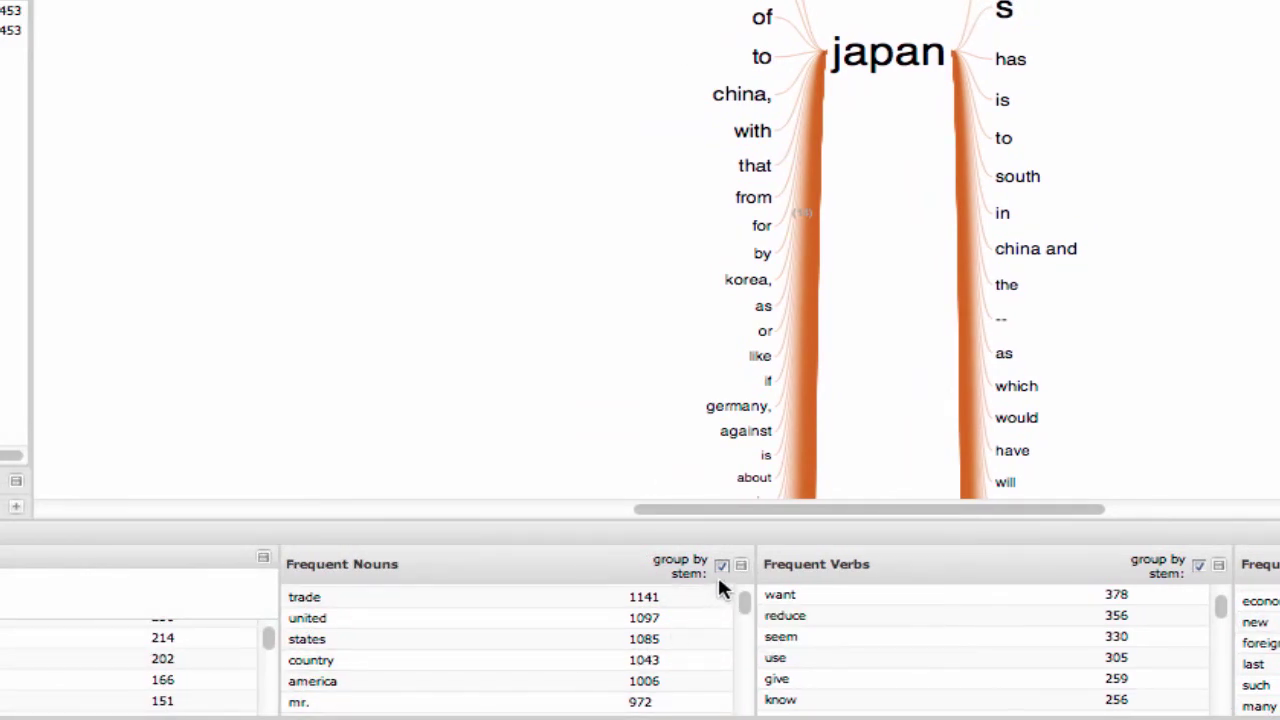
left_click(722, 567)
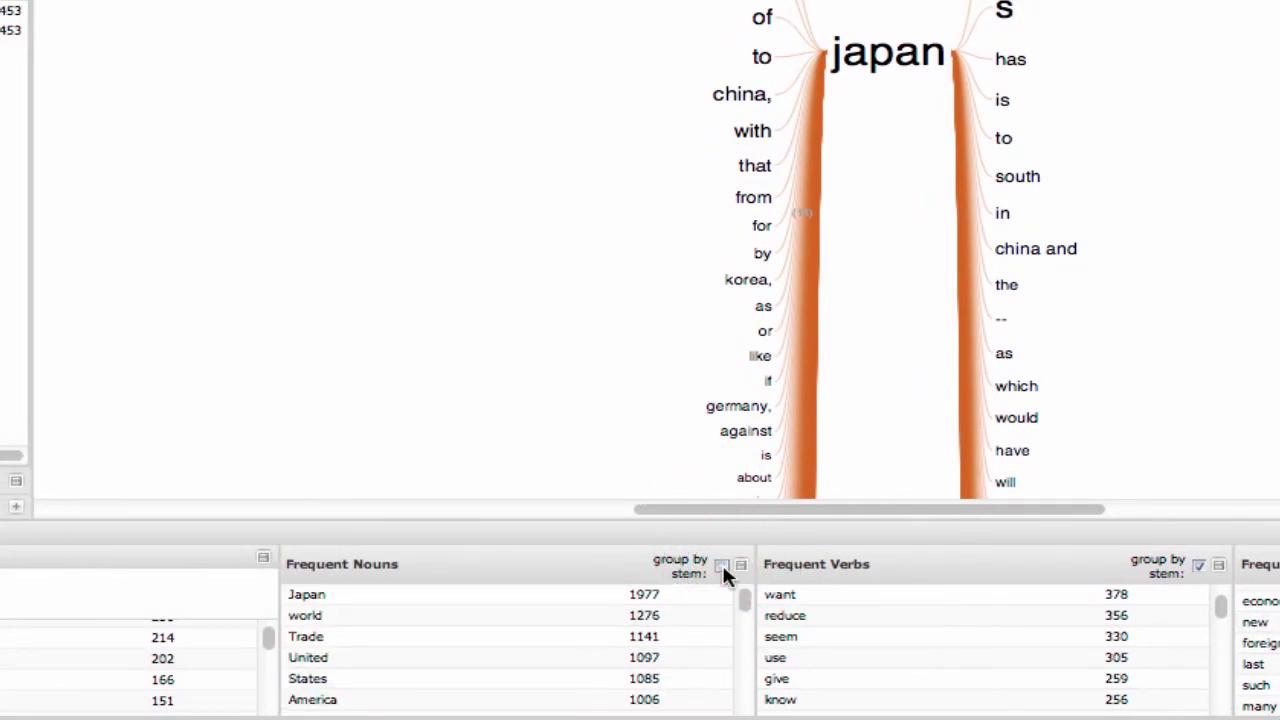
scroll(659, 615, "down", 5)
scroll(659, 622, "down", 4)
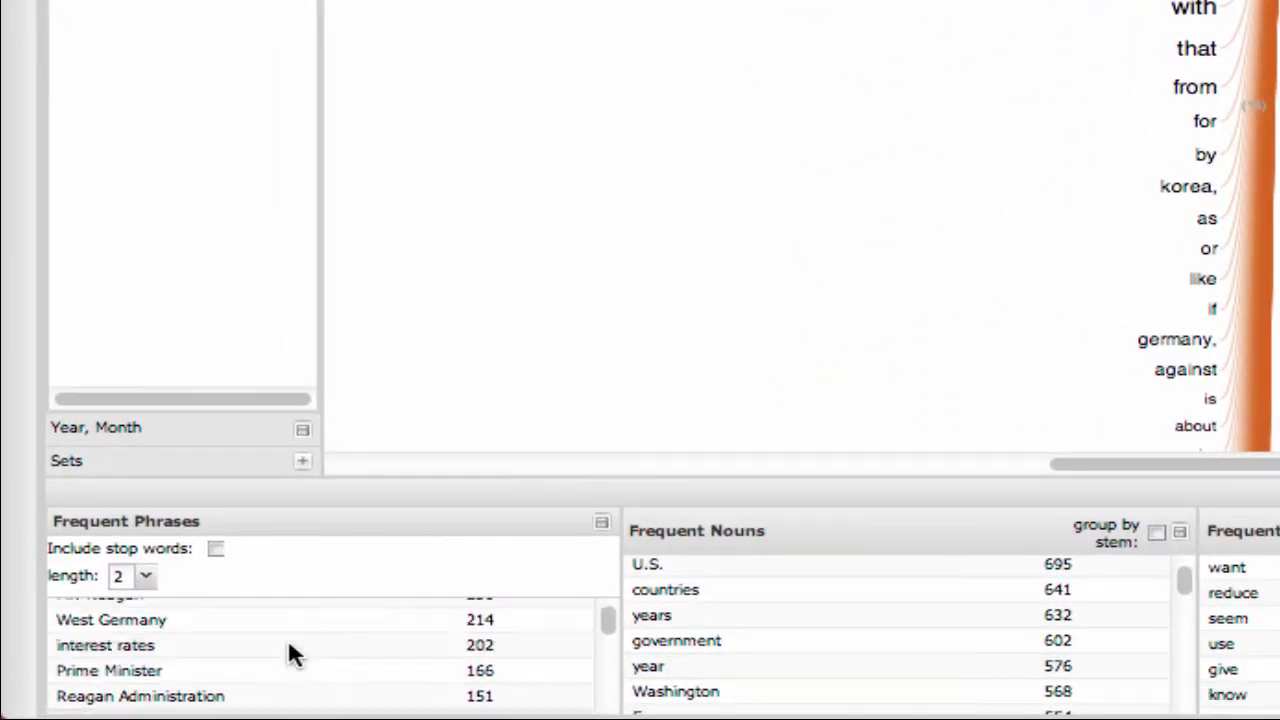
Step: Set the Frequent Phrases length to 3, toggling 'Include stop words' on and back off
scroll(287, 650, "up", 3)
scroll(288, 645, "down", 2)
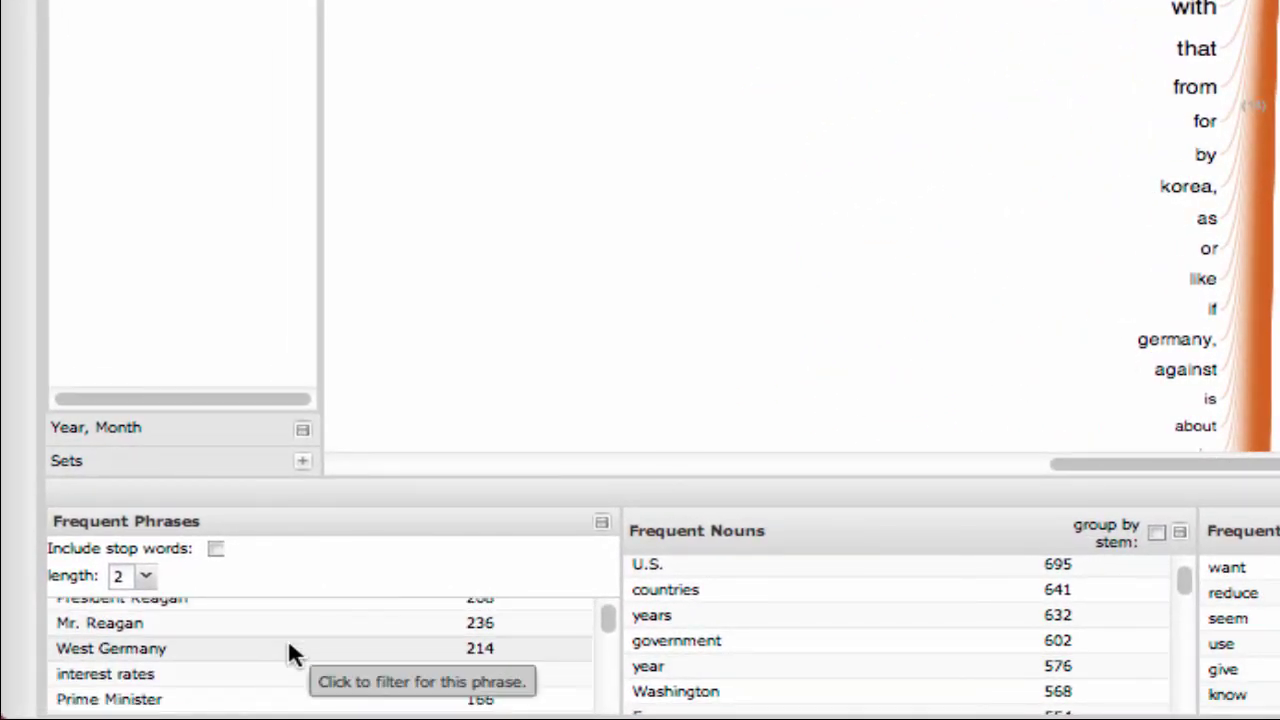
left_click(144, 576)
left_click(142, 632)
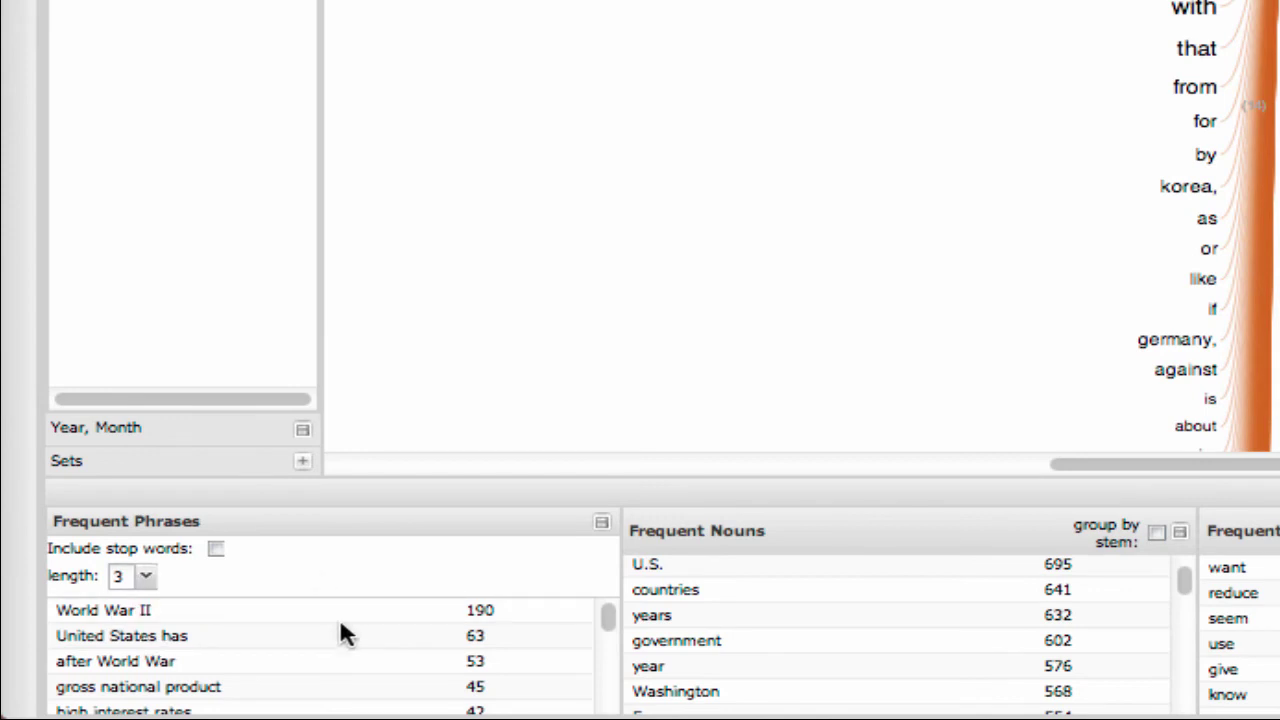
scroll(343, 665, "down", 2)
scroll(343, 675, "down", 2)
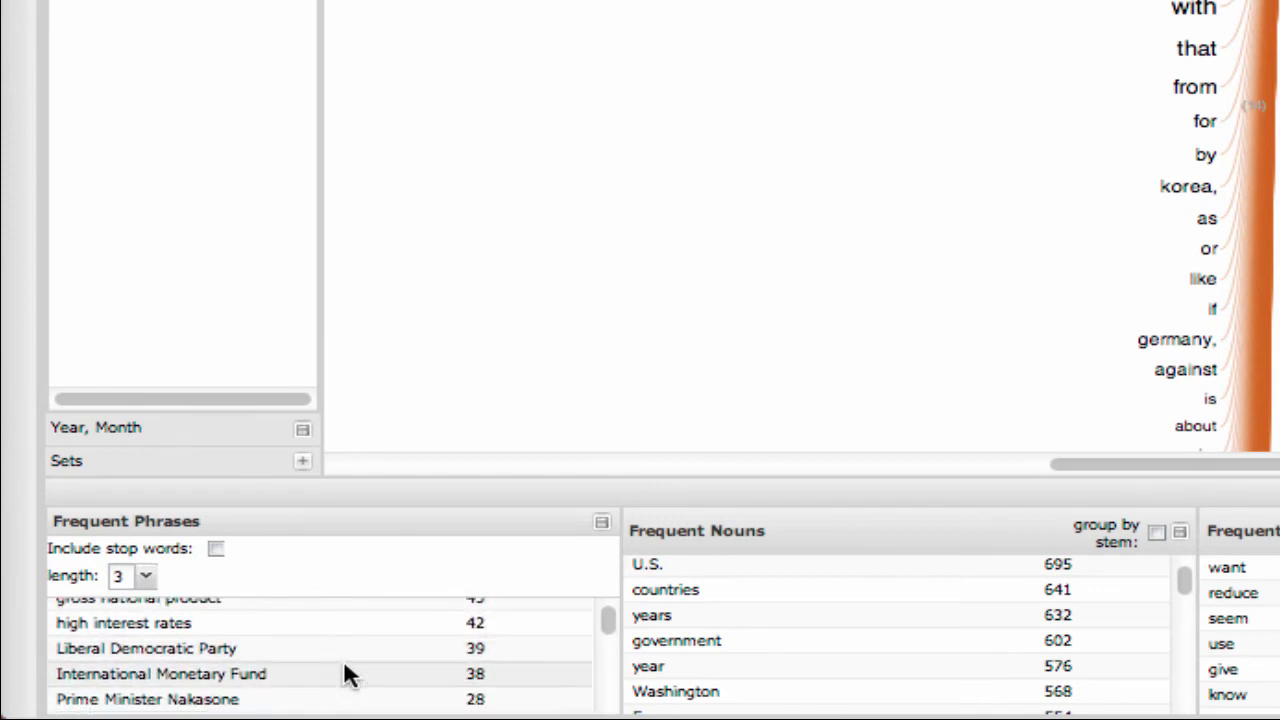
left_click(217, 548)
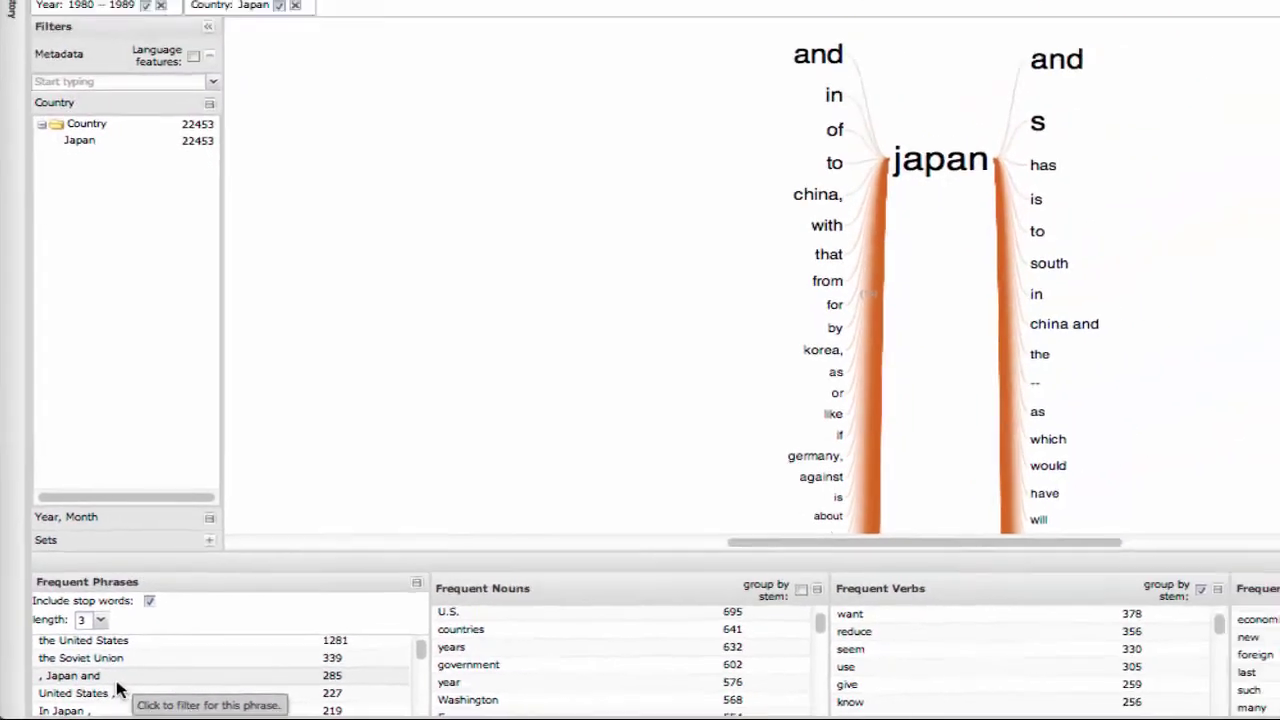
left_click(149, 597)
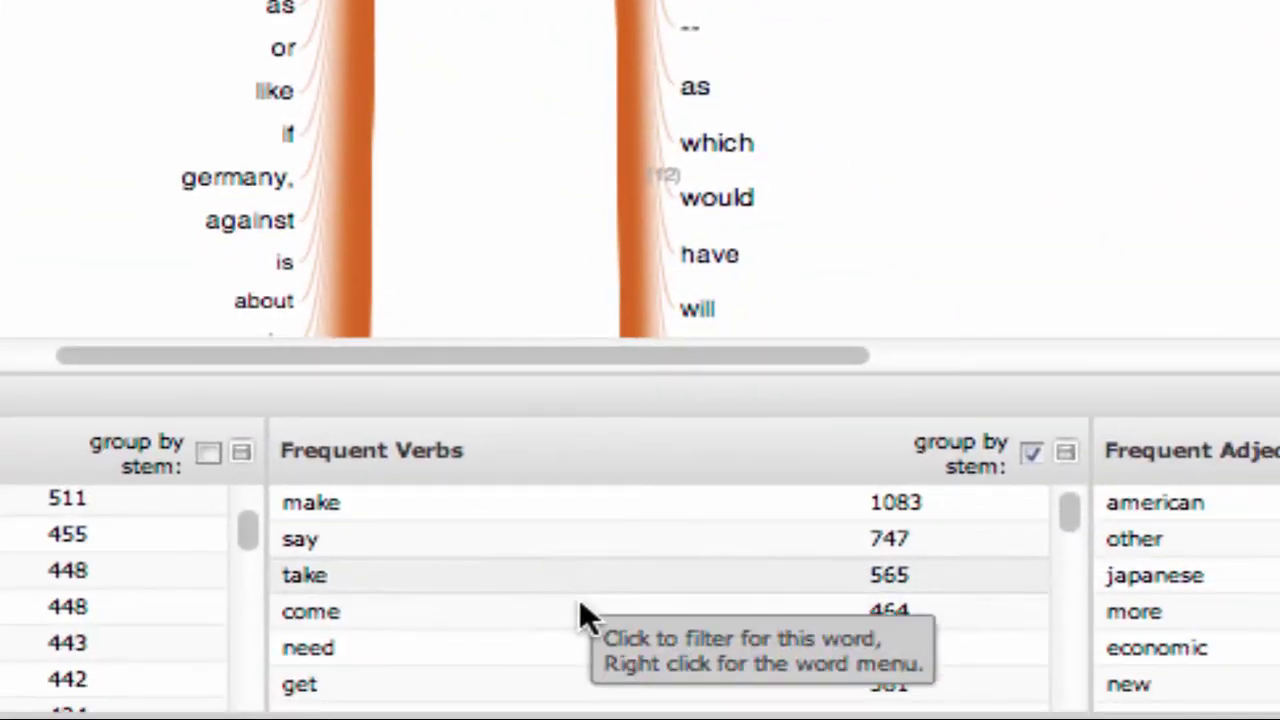
scroll(585, 615, "down", 3)
scroll(585, 615, "down", 3)
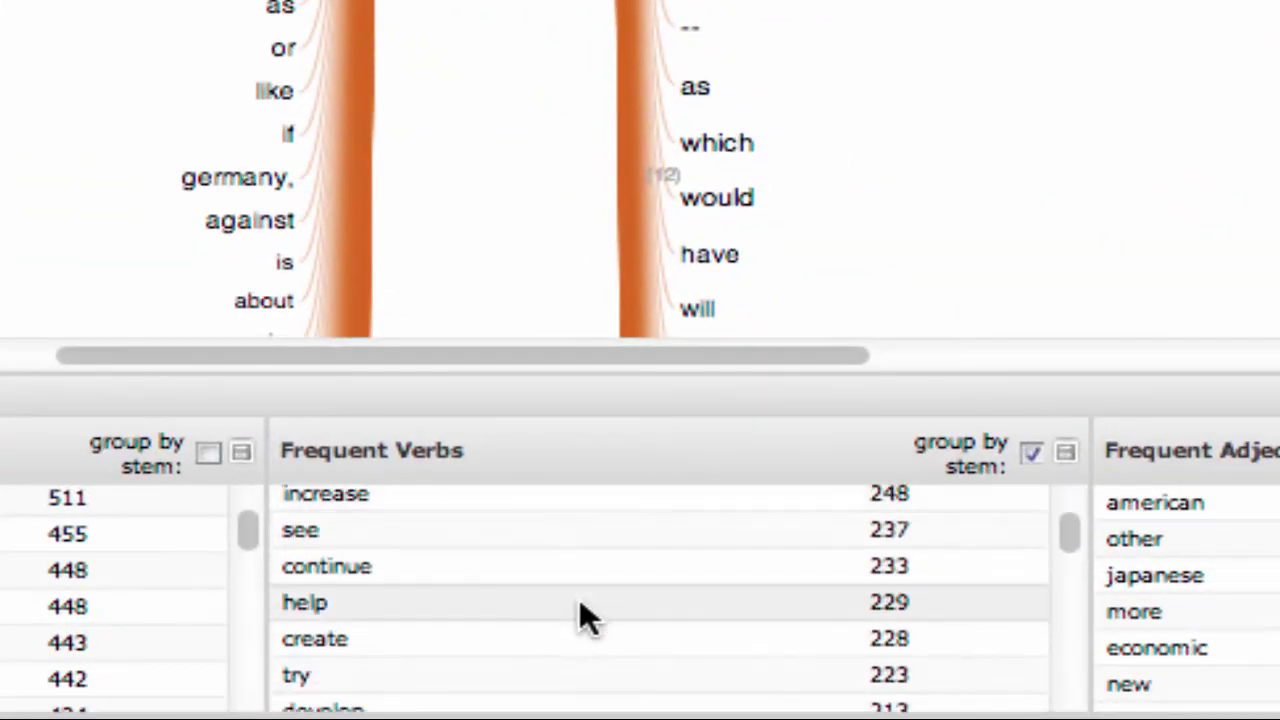
scroll(585, 615, "up", 1)
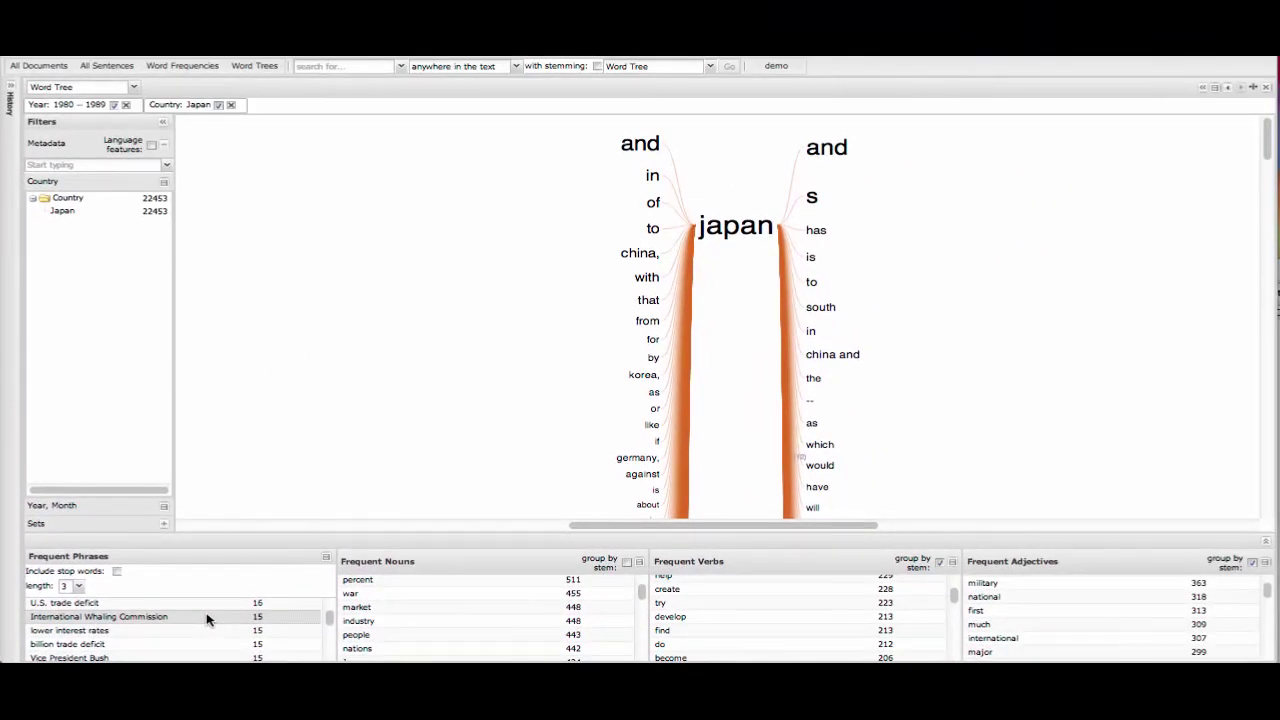
Step: Filter to 'International Whaling Commission', expand before 'the', and open the Soviet Union and Japan defiance sentences
left_click(207, 618)
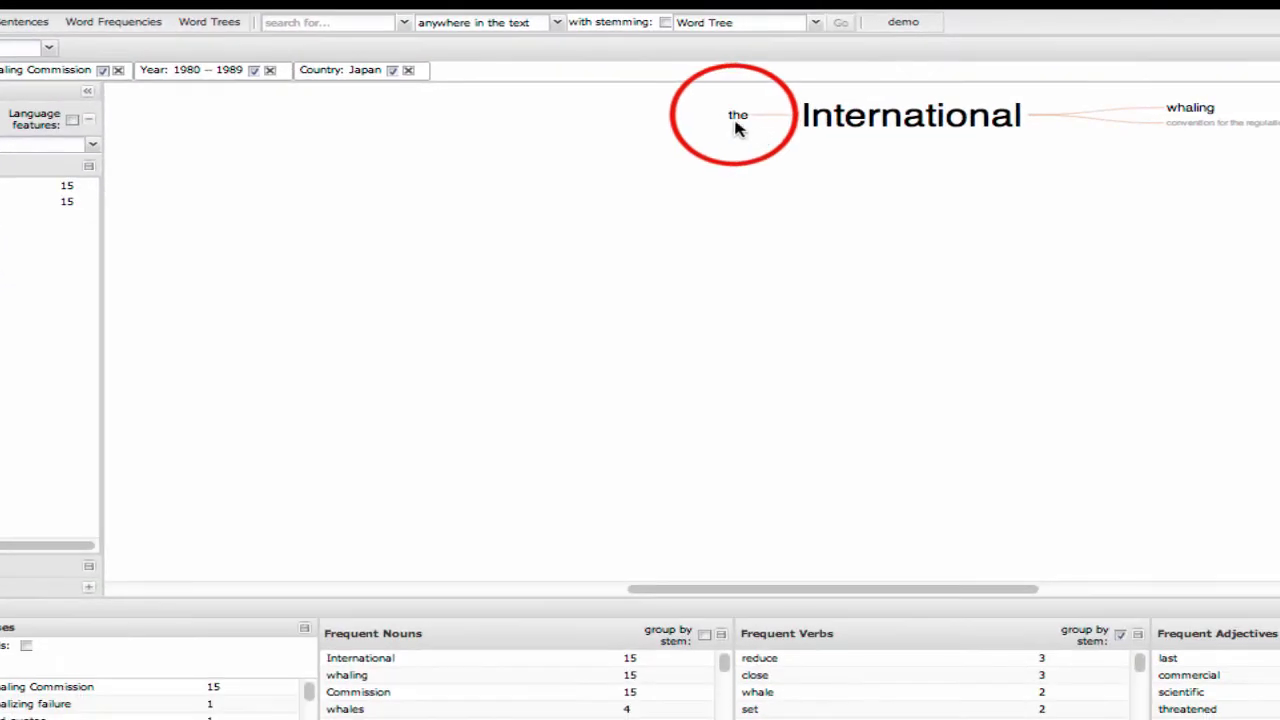
left_click(733, 118)
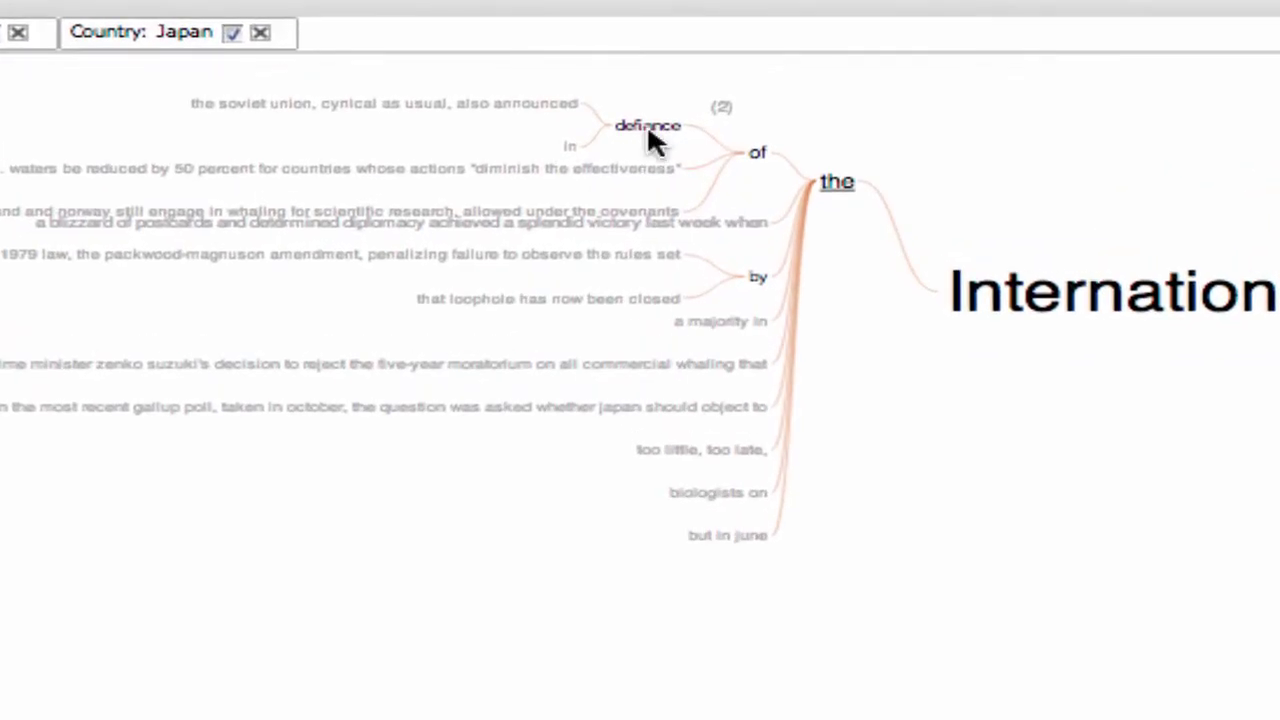
left_click(548, 110)
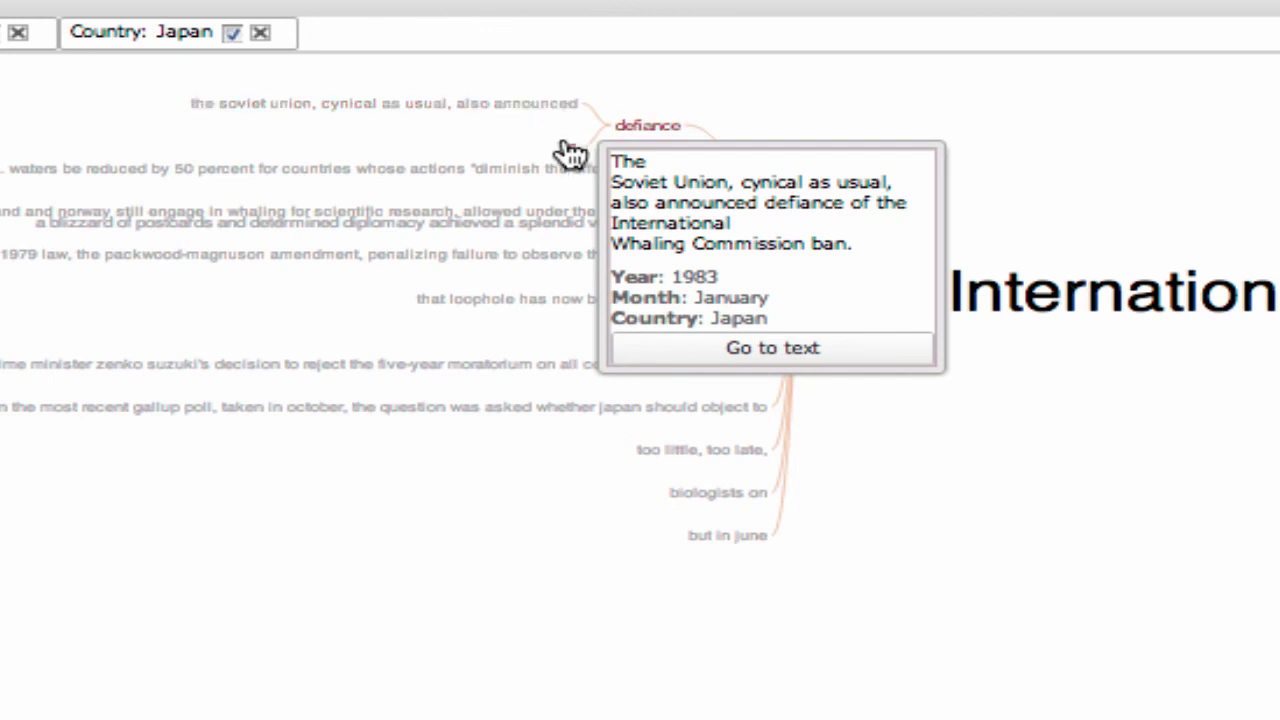
left_click(570, 150)
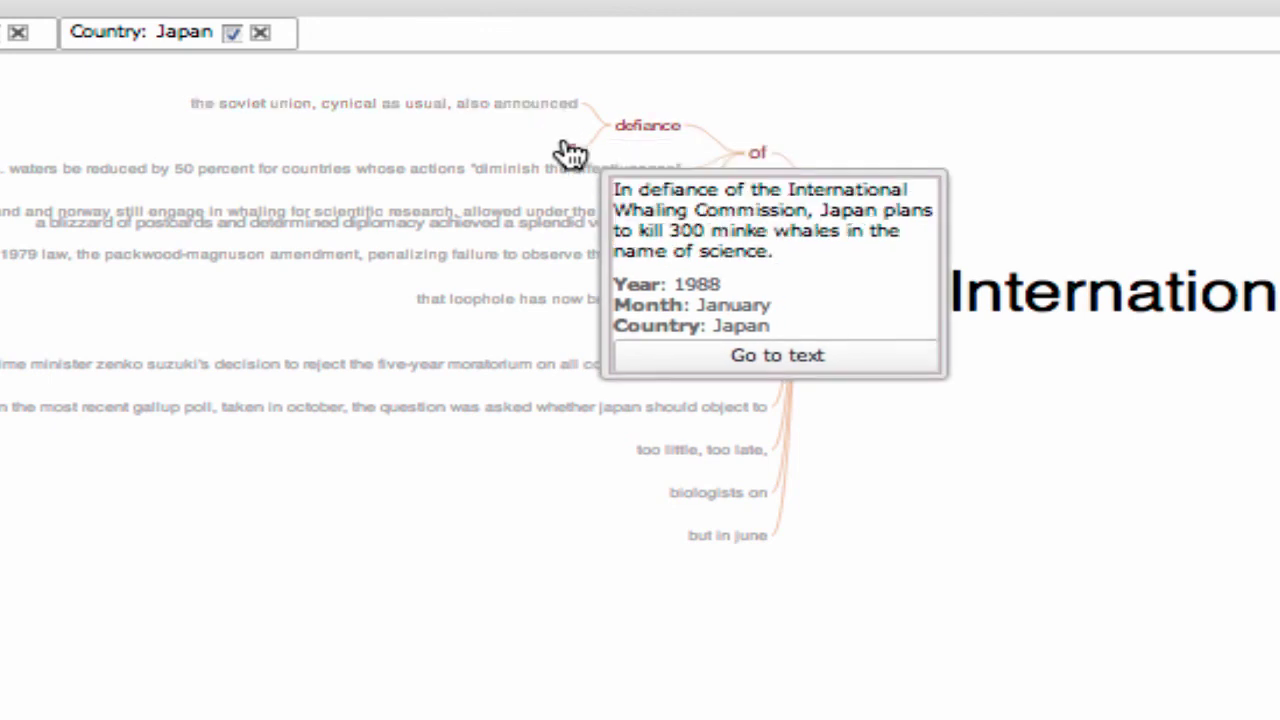